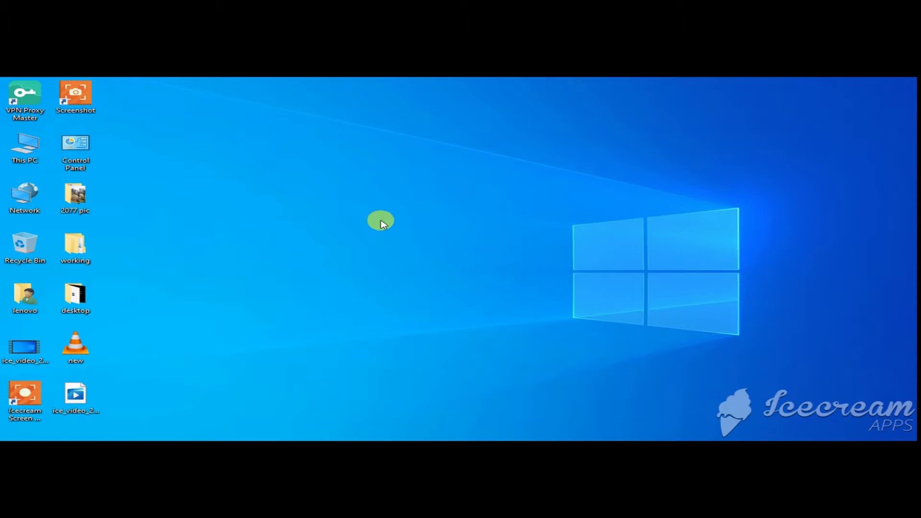
right_click(403, 194)
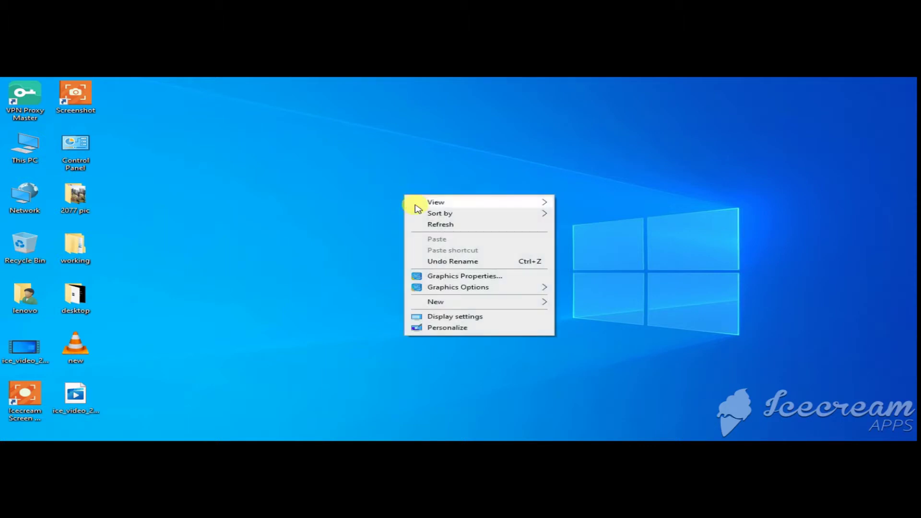
left_click(446, 232)
right_click(391, 207)
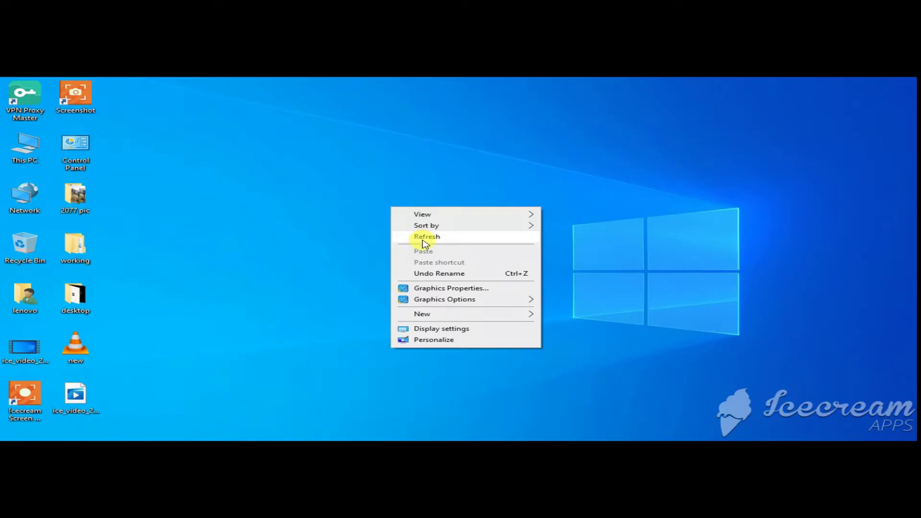
left_click(334, 238)
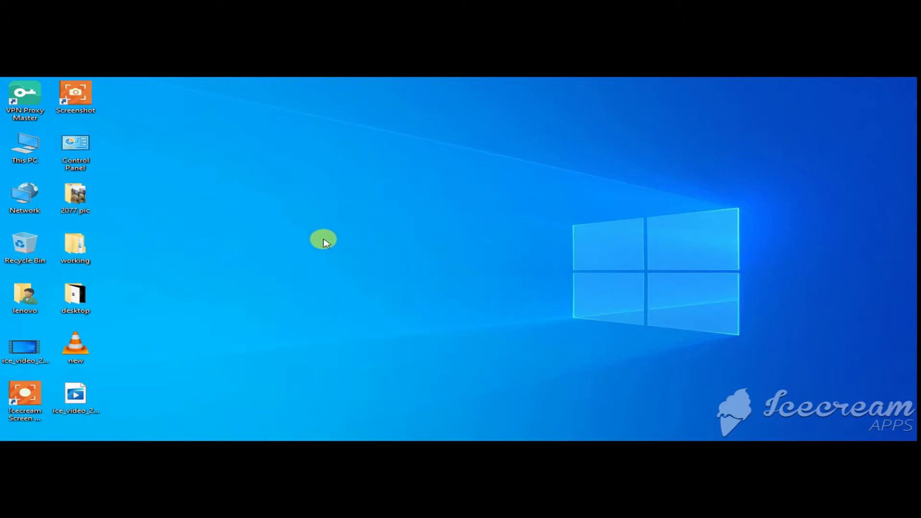
right_click(309, 193)
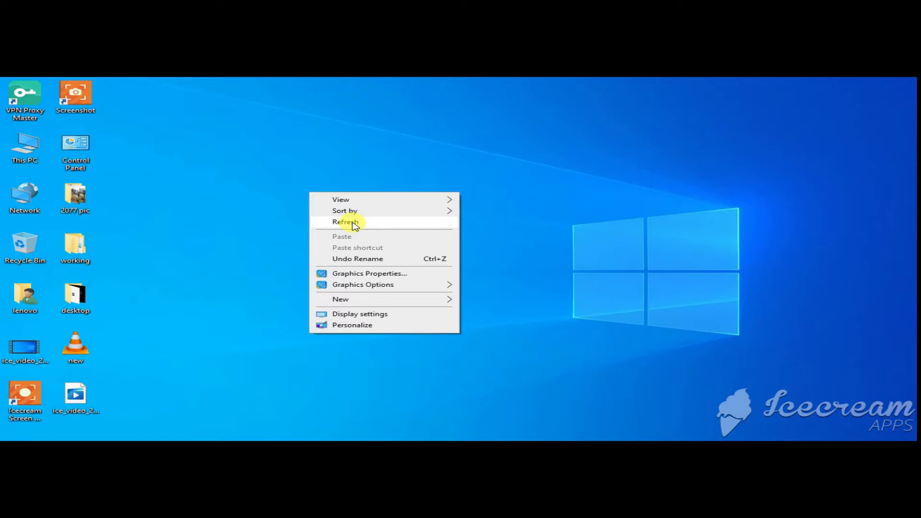
left_click(514, 218)
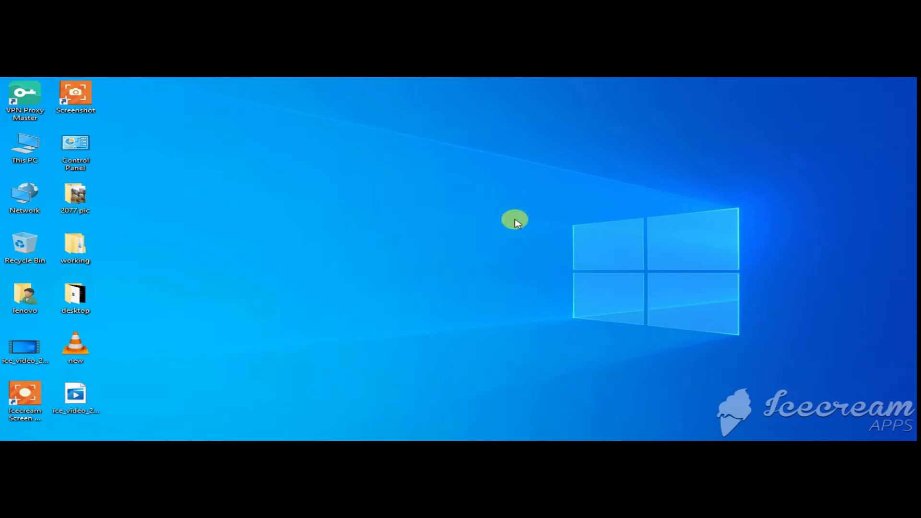
right_click(358, 197)
left_click(392, 225)
- Search the computer for "vlc" and launch VLC media player
key("super+s")
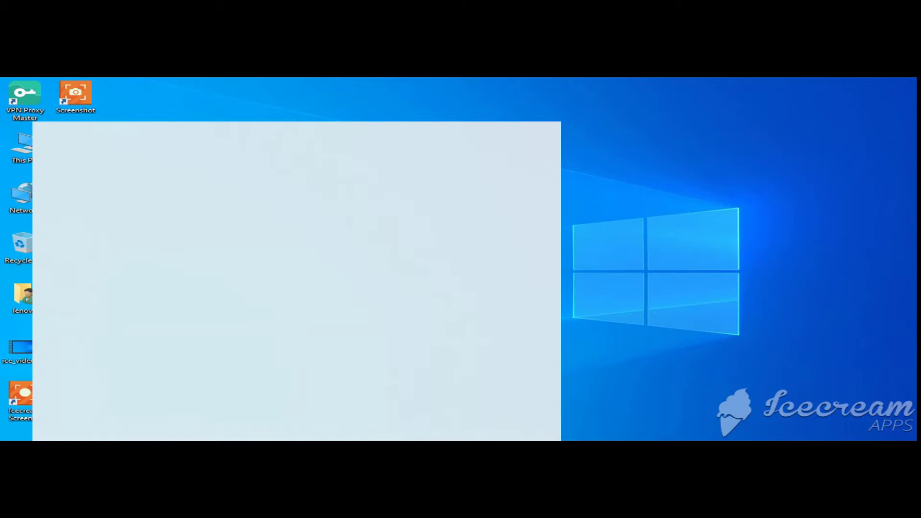
type("vlc")
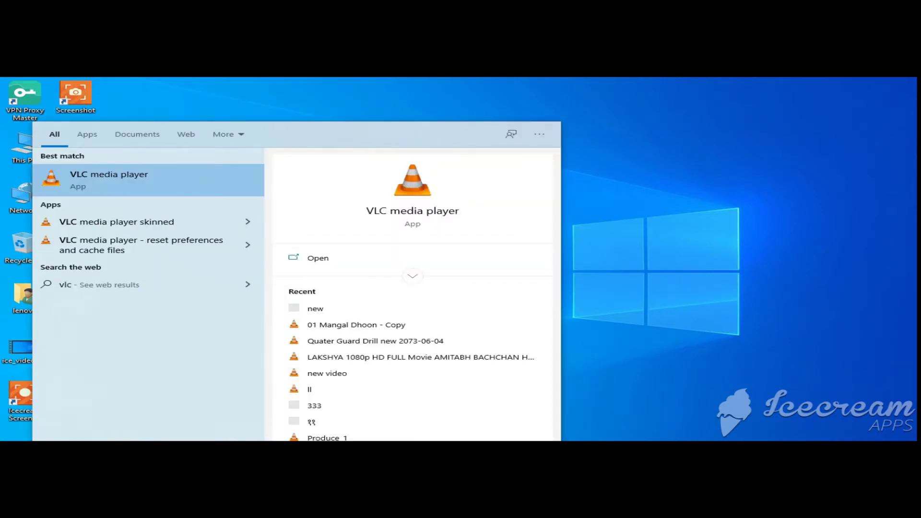
left_click(96, 180)
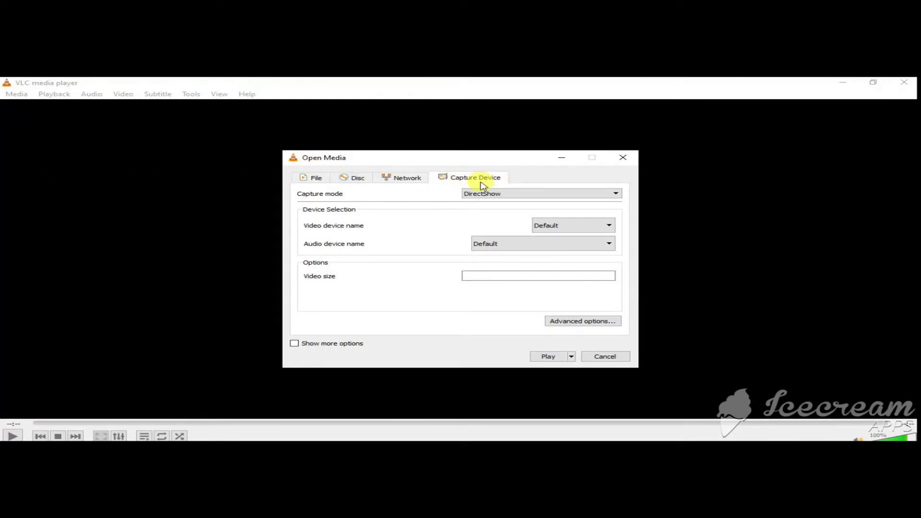
- Set the capture device mode to Desktop at 15.00 f/s and proceed to convert the capture
left_click(612, 194)
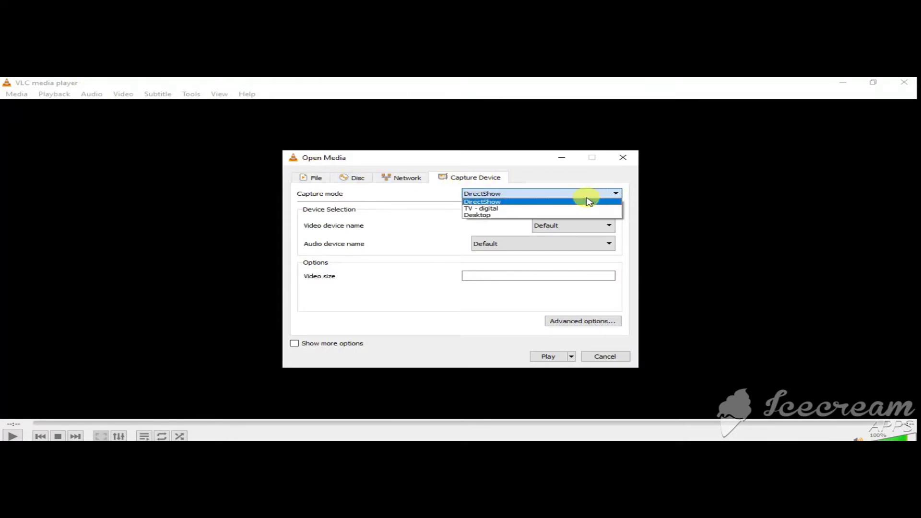
left_click(496, 220)
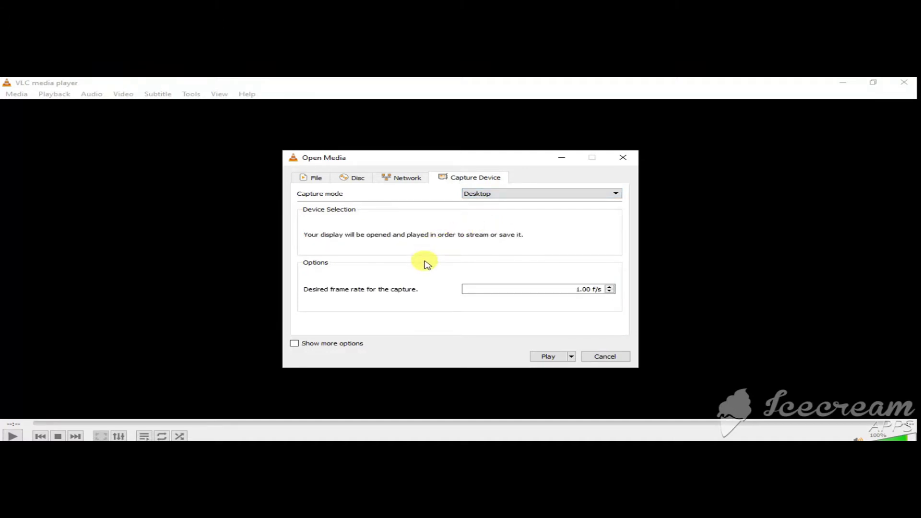
left_click(580, 290)
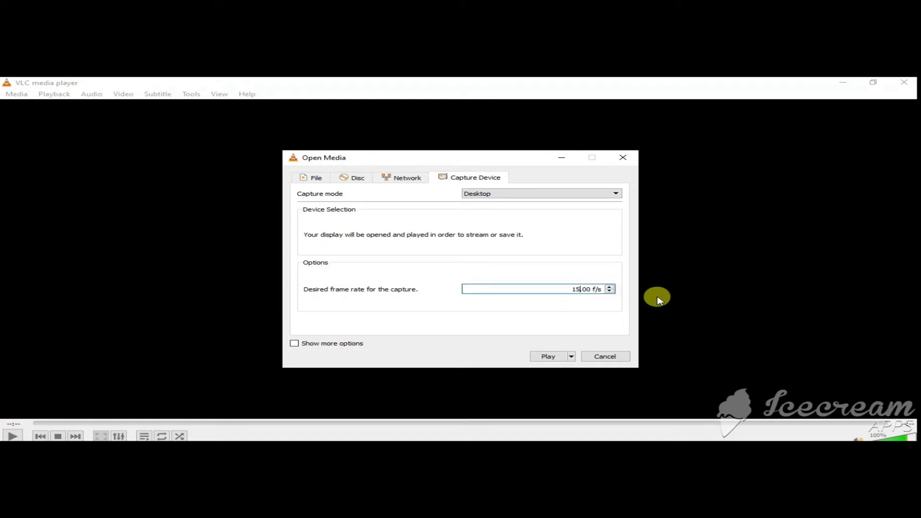
type("5")
left_click(570, 356)
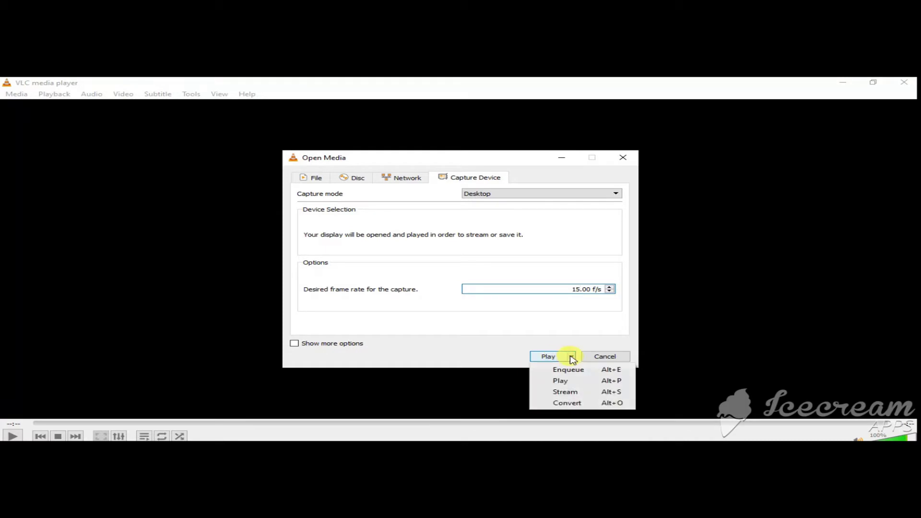
left_click(570, 403)
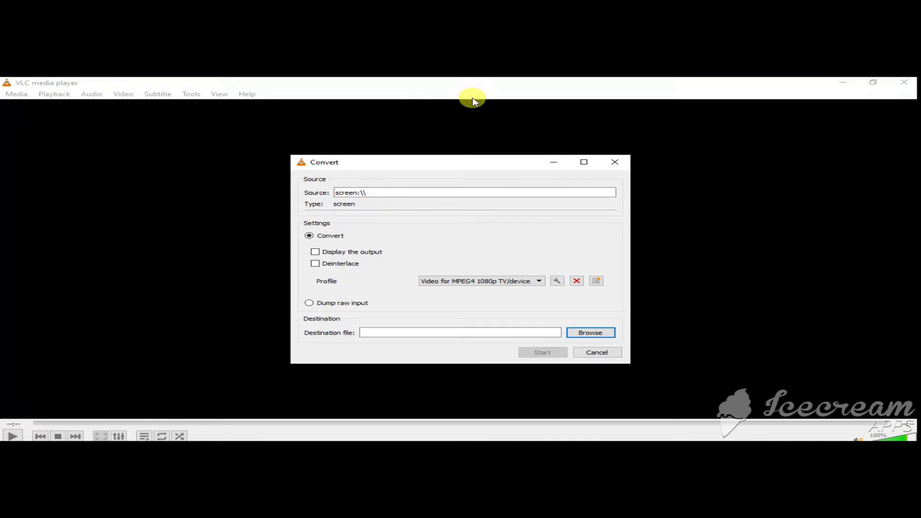
- Browse the conversion profiles and select Video for MPEG4 1080p TV/device
left_click(541, 282)
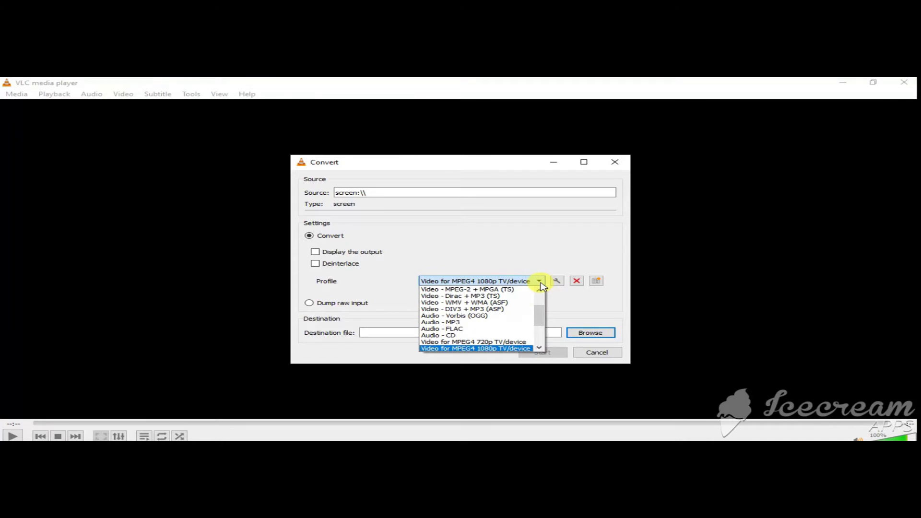
scroll(476, 314, "up", 2)
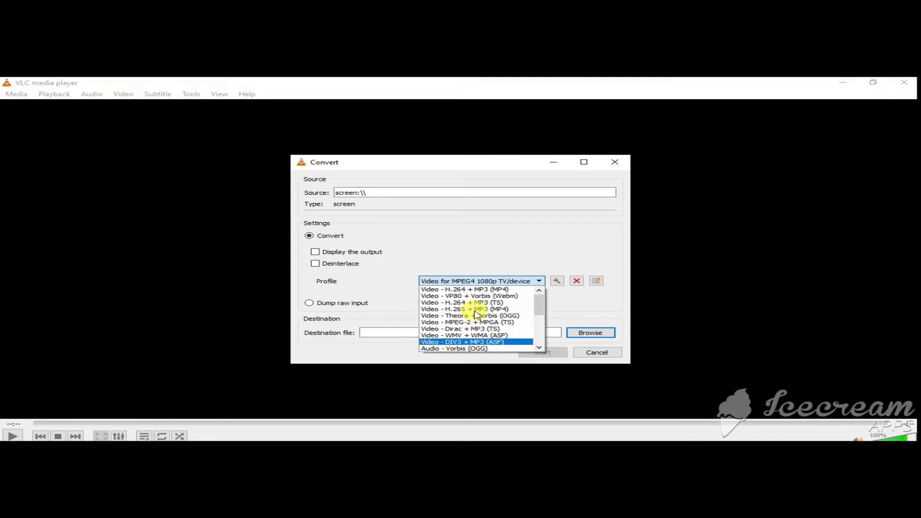
scroll(476, 315, "down", 5)
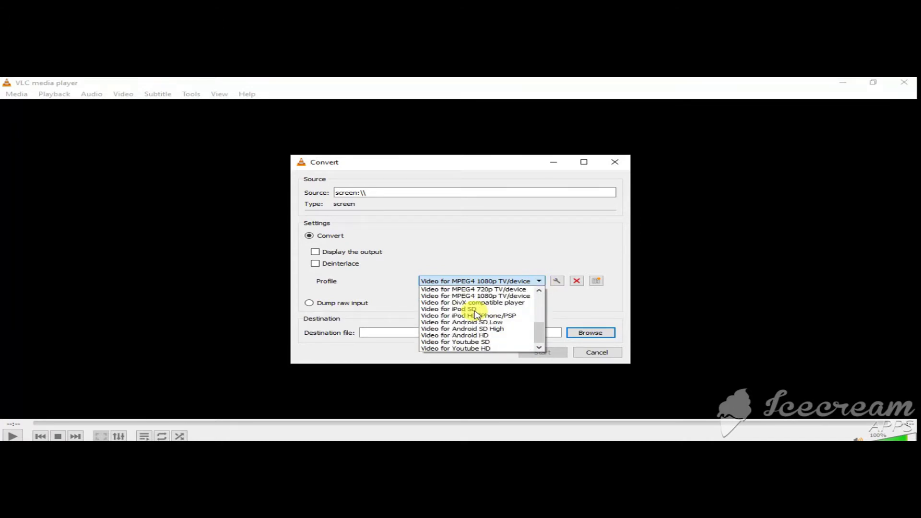
scroll(469, 350, "up", 5)
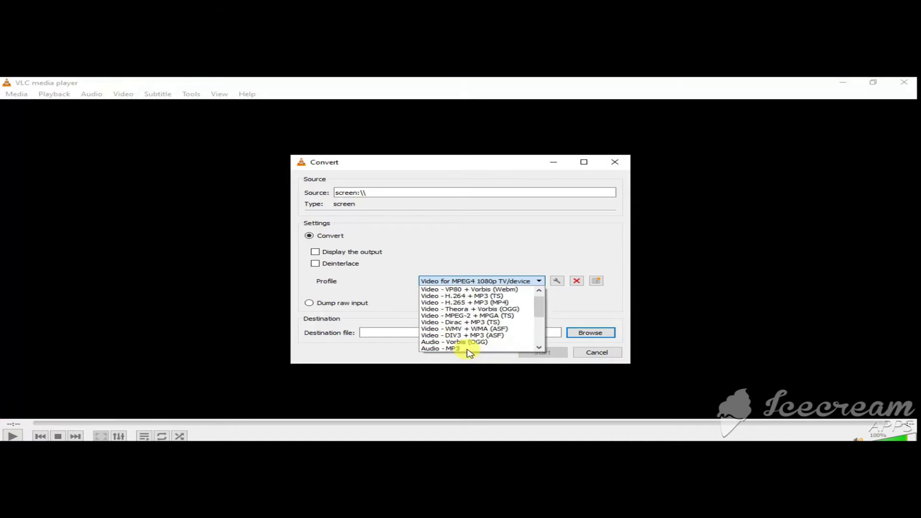
scroll(469, 350, "down", 3)
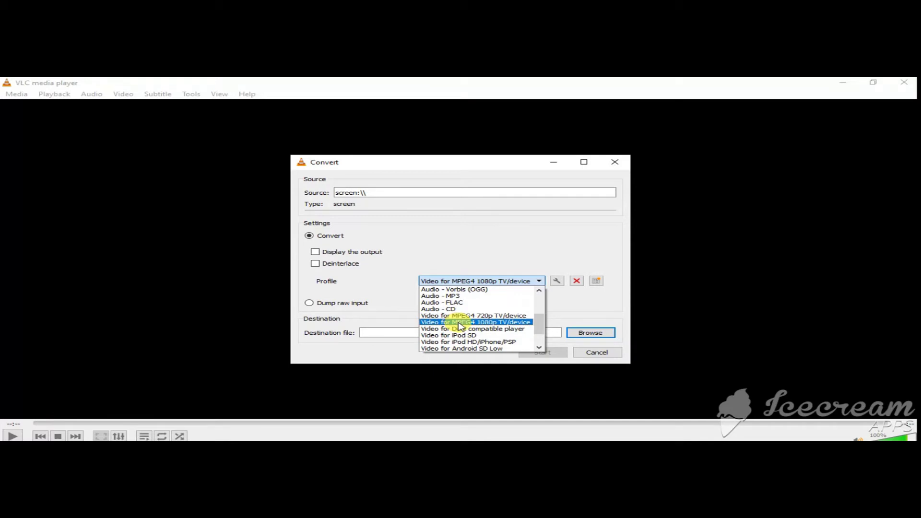
left_click(461, 322)
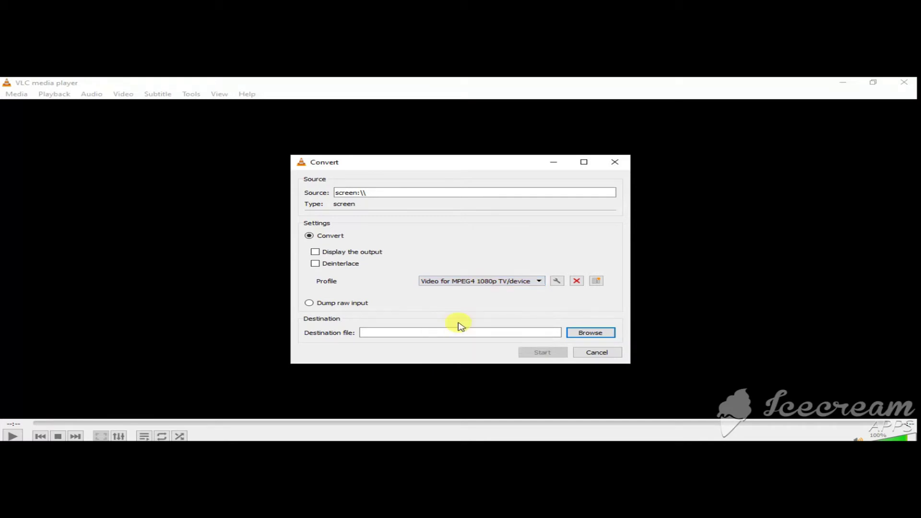
left_click(539, 281)
scroll(493, 349, "down", 2)
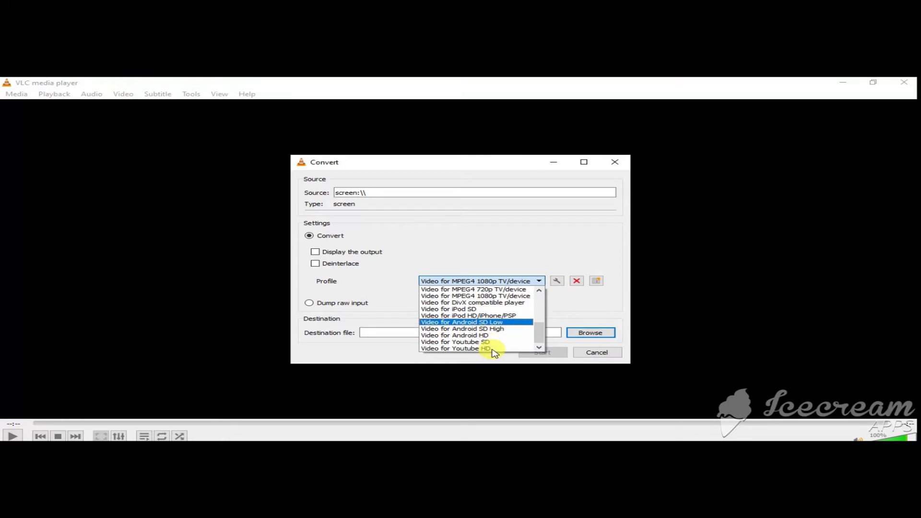
scroll(479, 311, "up", 2)
left_click(539, 282)
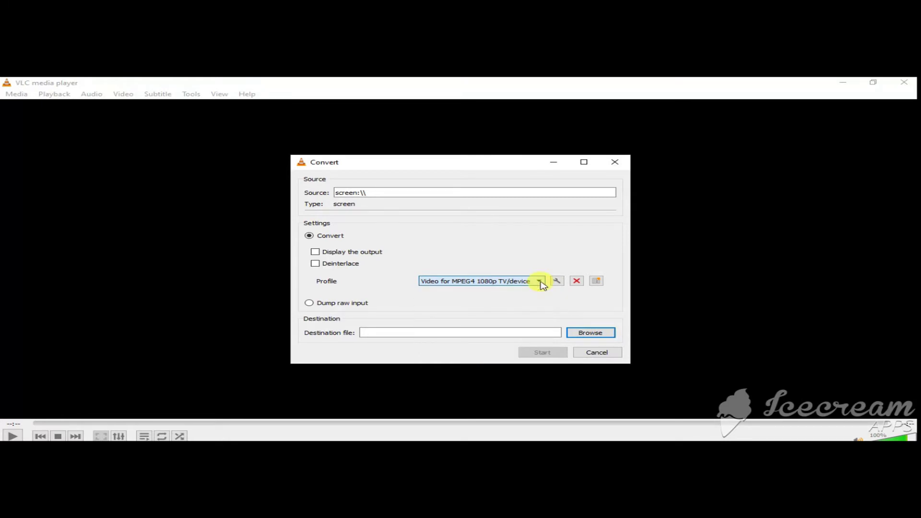
left_click(540, 282)
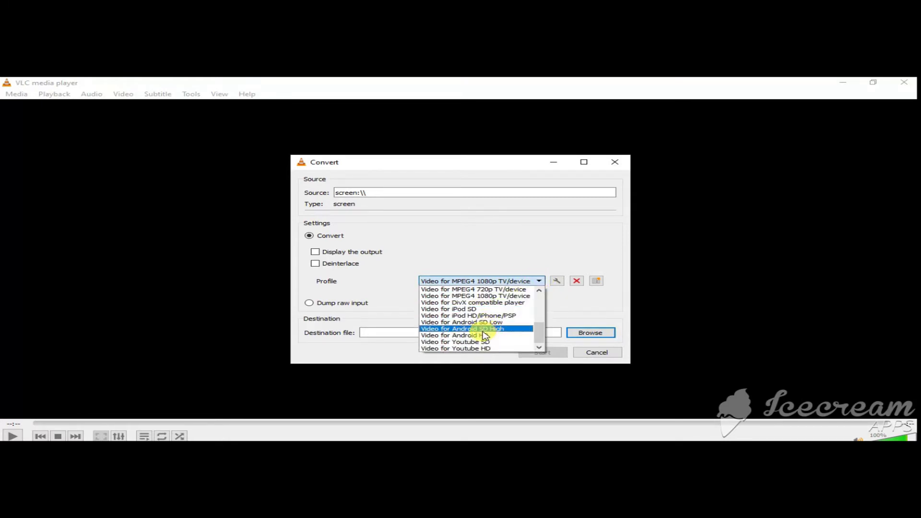
scroll(479, 331, "up", 2)
left_click(476, 316)
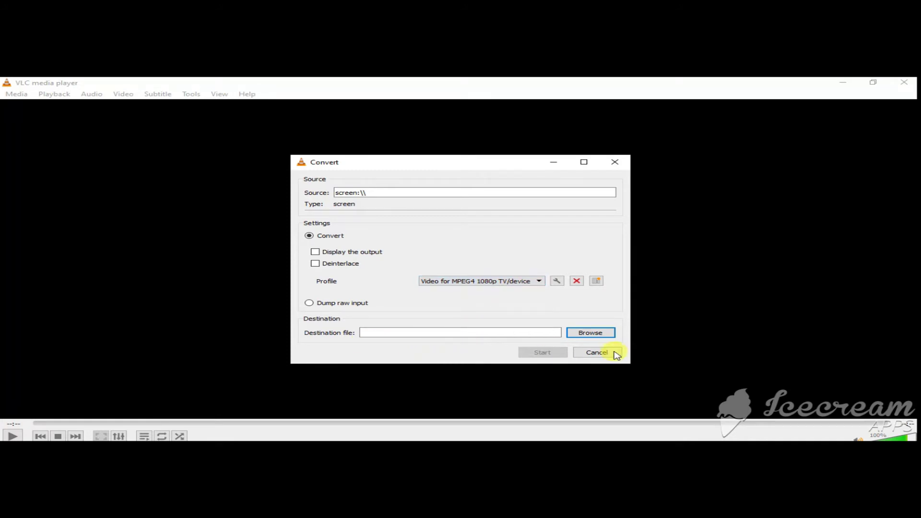
- Set the destination to an MP4 file named "new file" on the Desktop
left_click(594, 334)
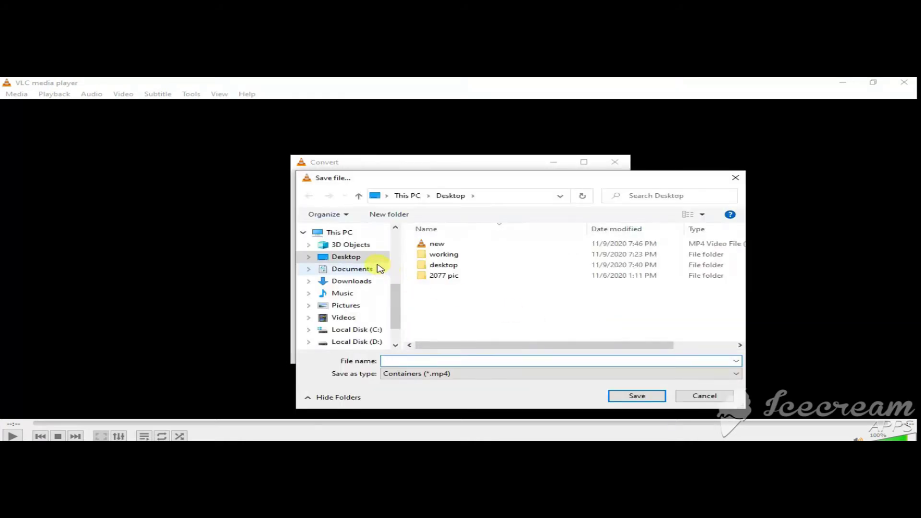
left_click(350, 259)
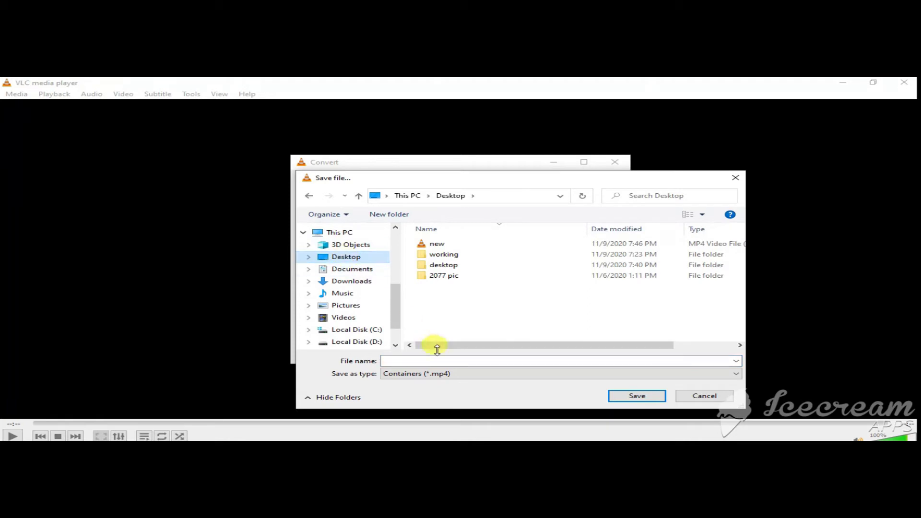
left_click(434, 360)
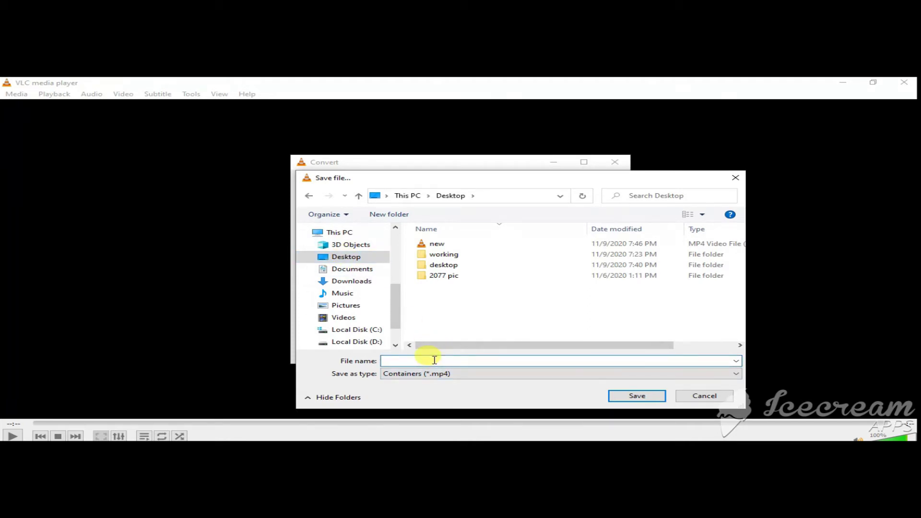
type("लभध")
type("new ")
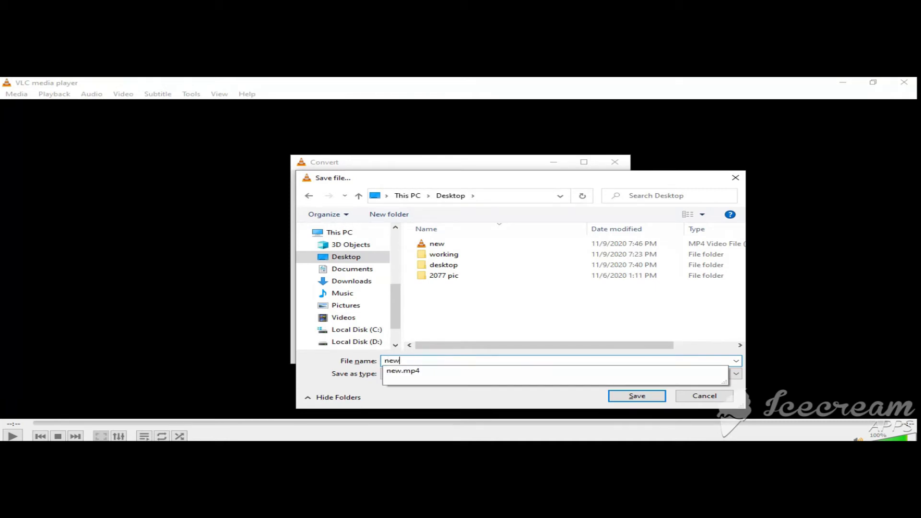
type("file")
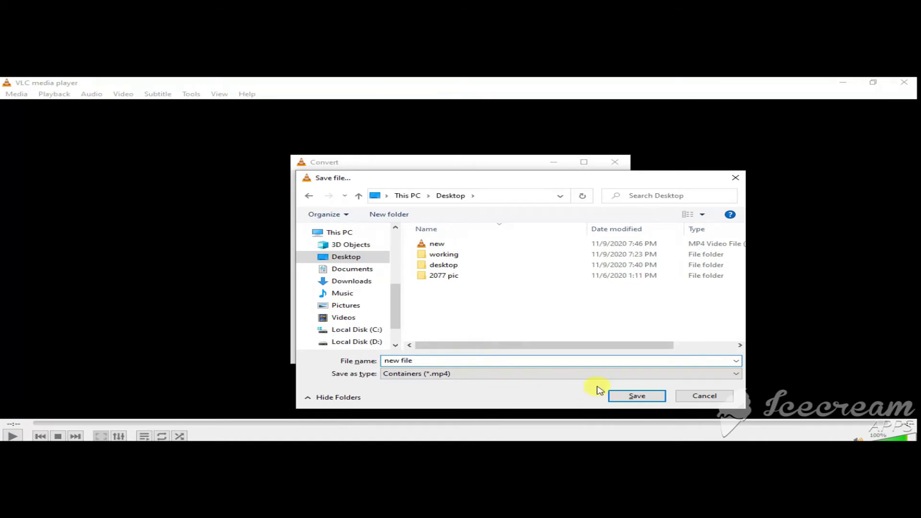
left_click(634, 396)
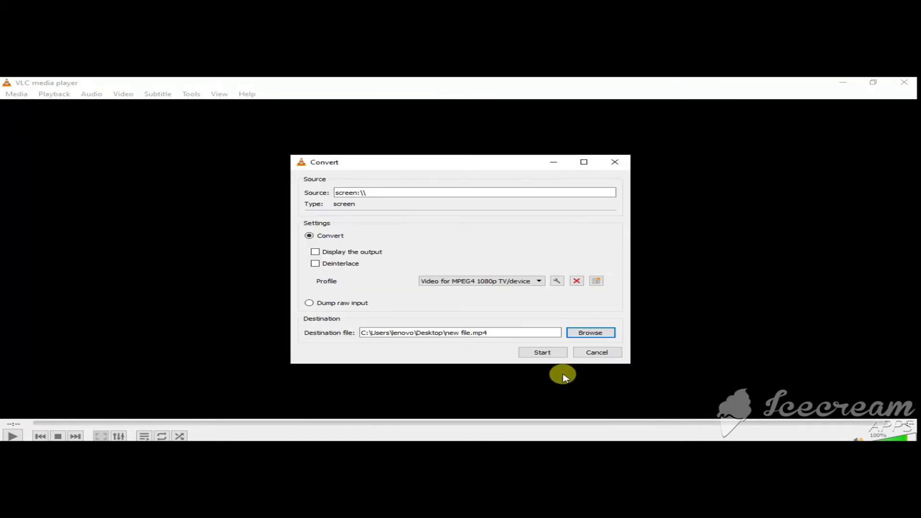
- Start the screen capture, then minimize the player and refresh the desktop
left_click(543, 353)
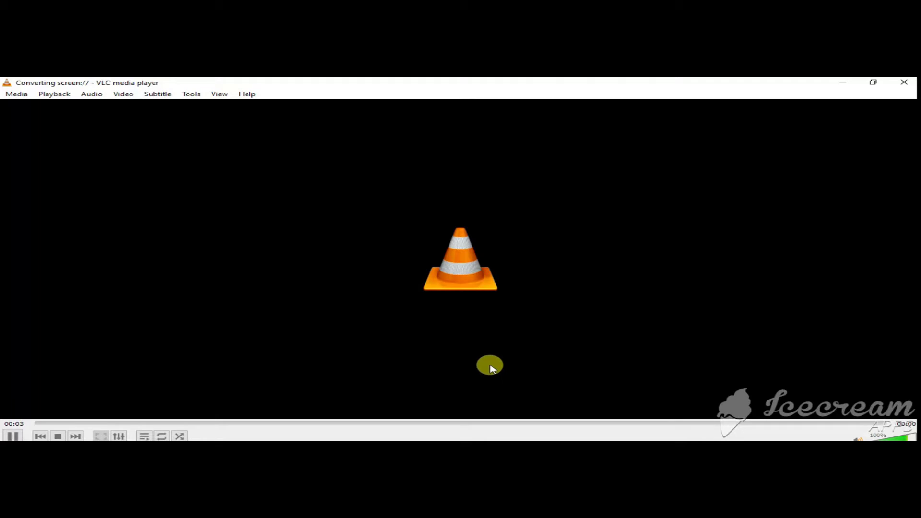
left_click(847, 82)
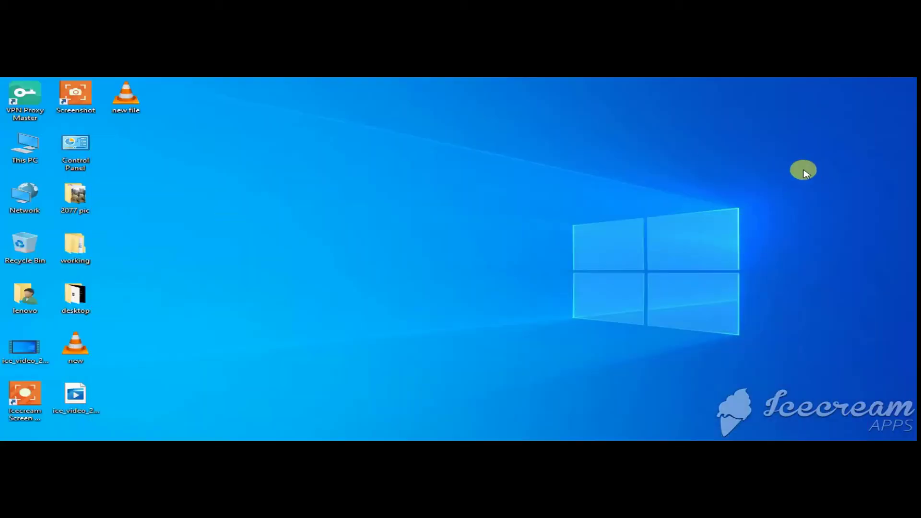
right_click(218, 144)
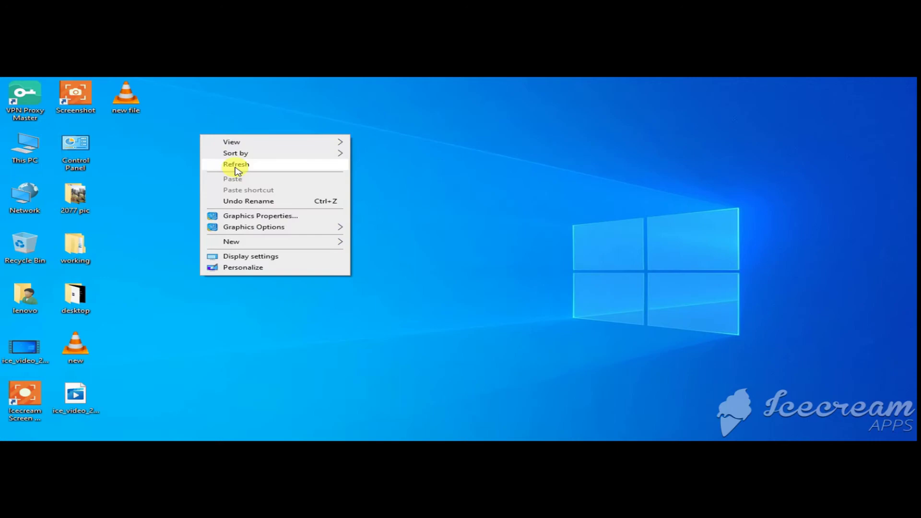
left_click(232, 164)
- Open and minimize Control Panel while the capture runs, and dismiss the Kaspersky Password Manager pop-up
double_click(75, 149)
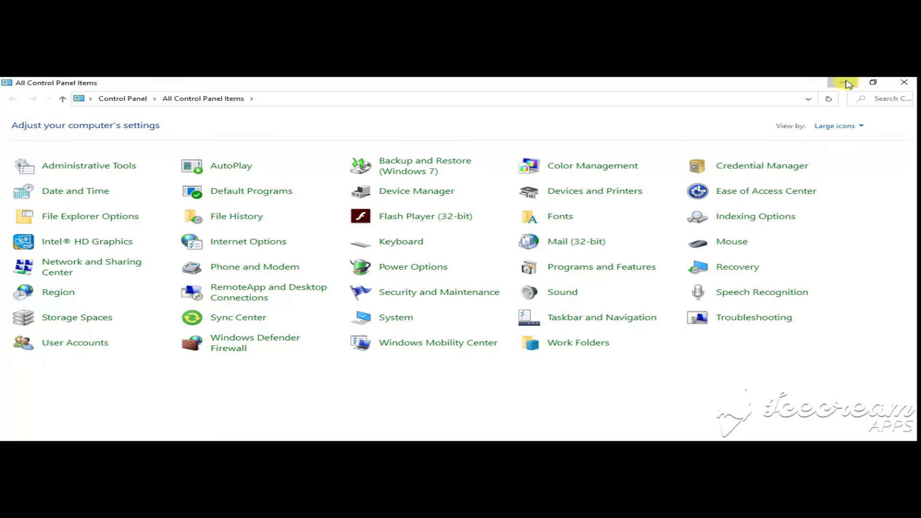
left_click(846, 83)
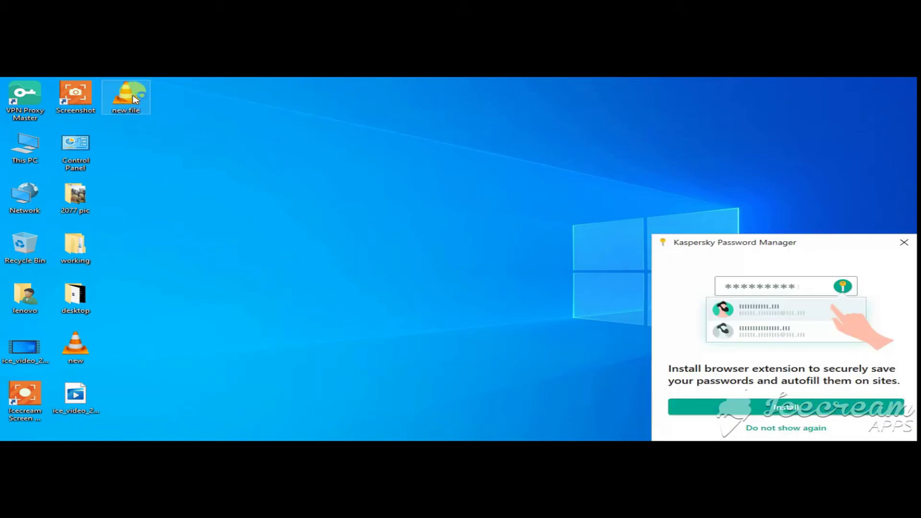
left_click(903, 242)
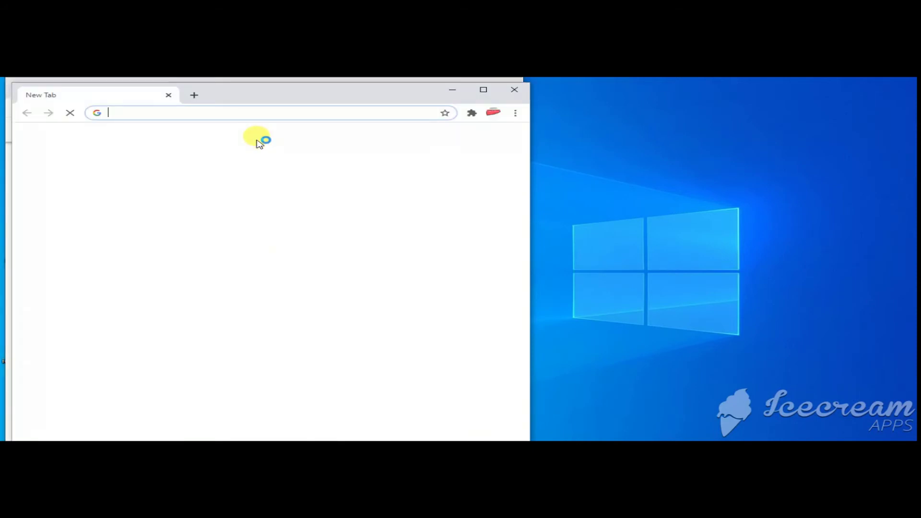
- Move the front Chrome window aside to uncover the one behind it, and close both Chrome windows
left_click_drag(377, 97, 645, 93)
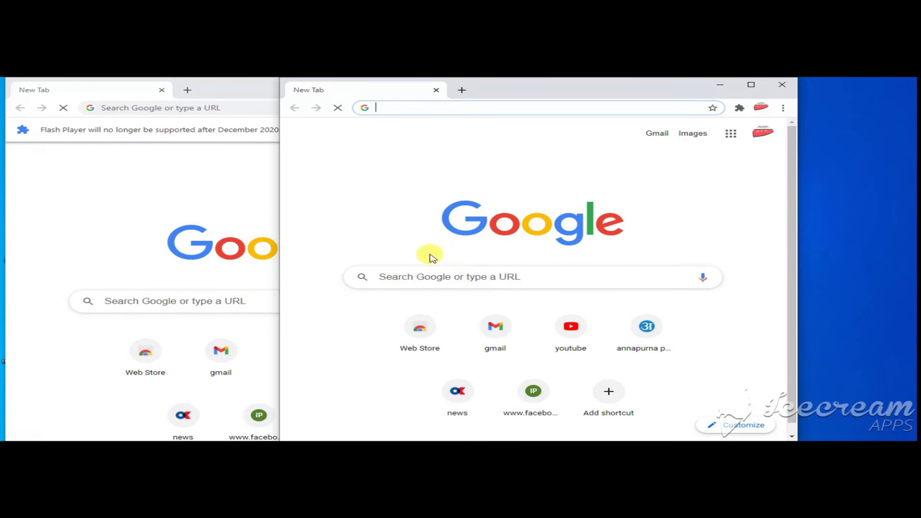
left_click(780, 88)
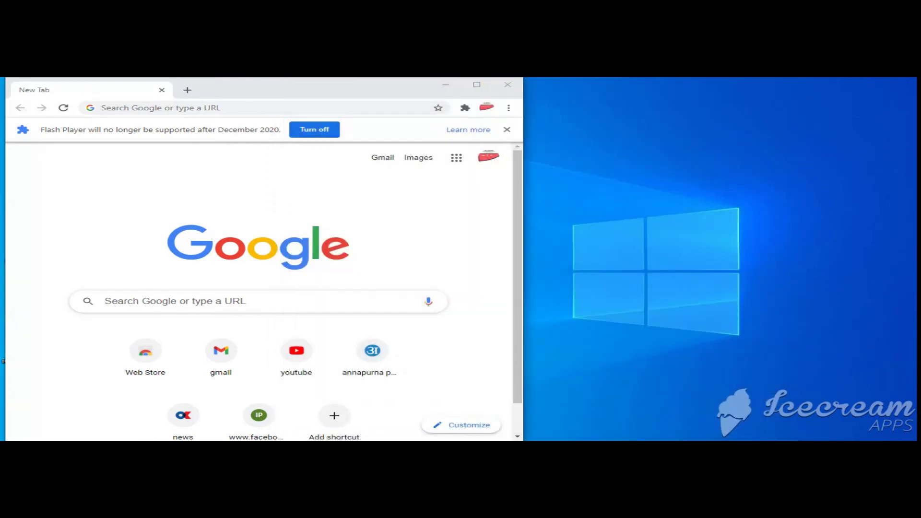
left_click(507, 88)
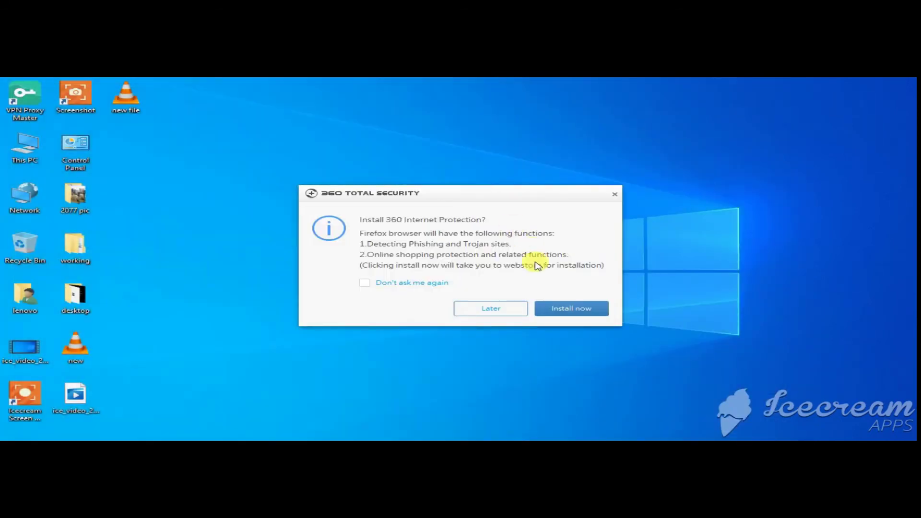
- Postpone the 360 Internet Protection install, decline making Firefox the default browser, and minimize the Firefox window
left_click(506, 311)
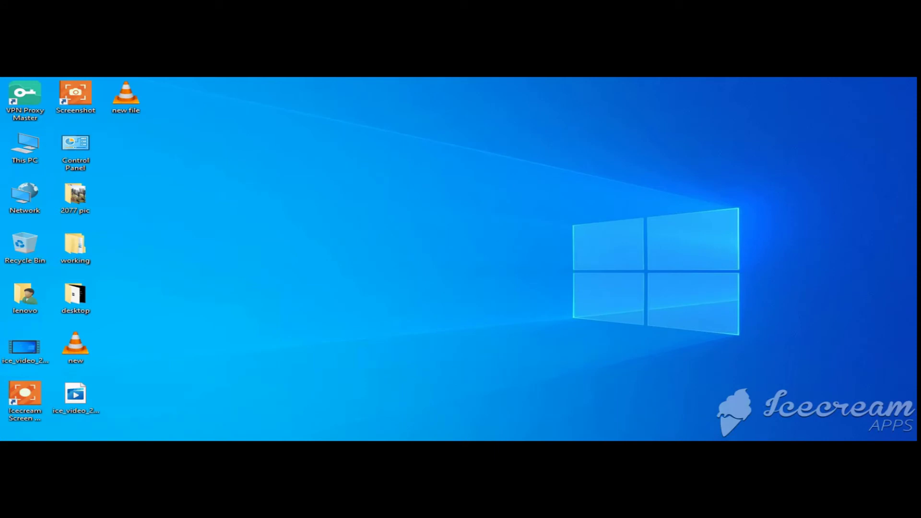
double_click(125, 96)
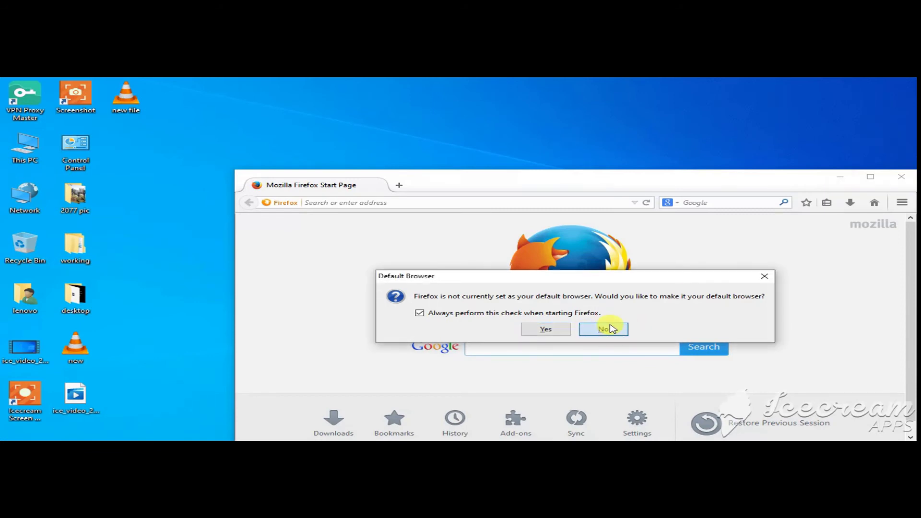
left_click(605, 329)
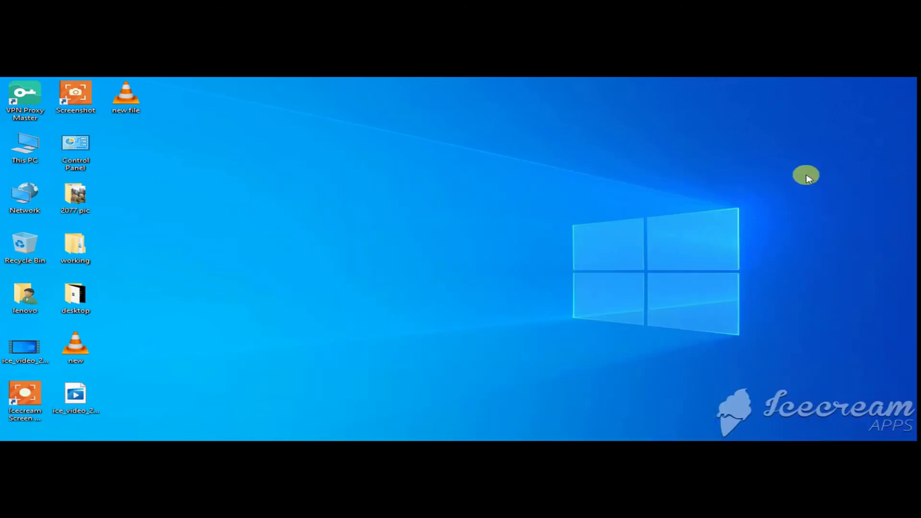
left_click(840, 177)
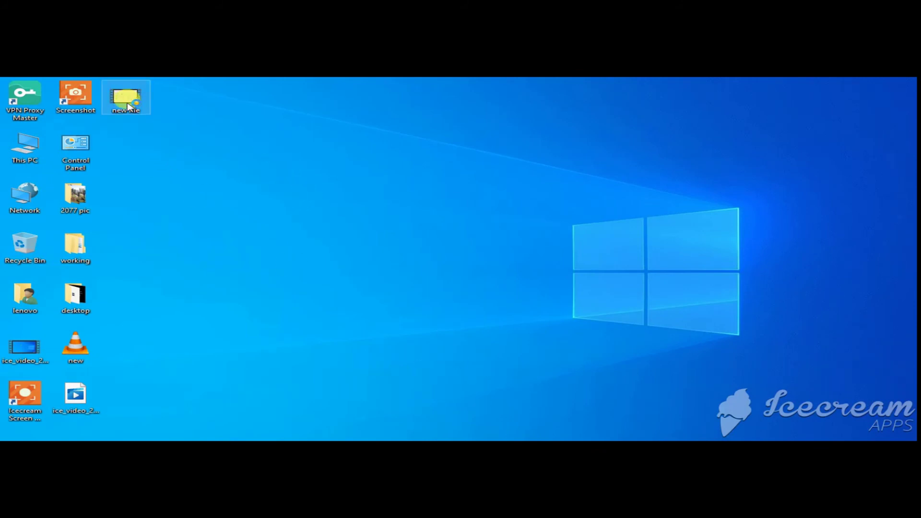
- Play the recorded "new file" video from the desktop and switch the playback to full screen
left_click(119, 129)
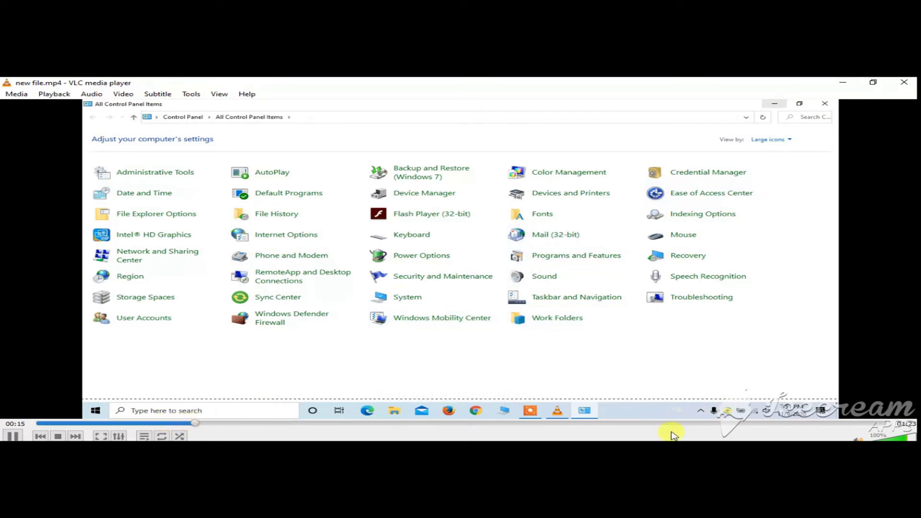
double_click(562, 234)
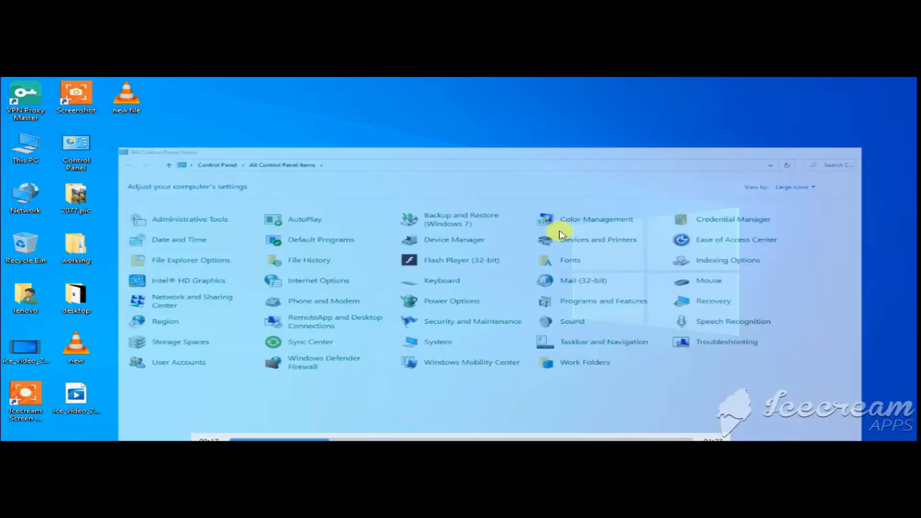